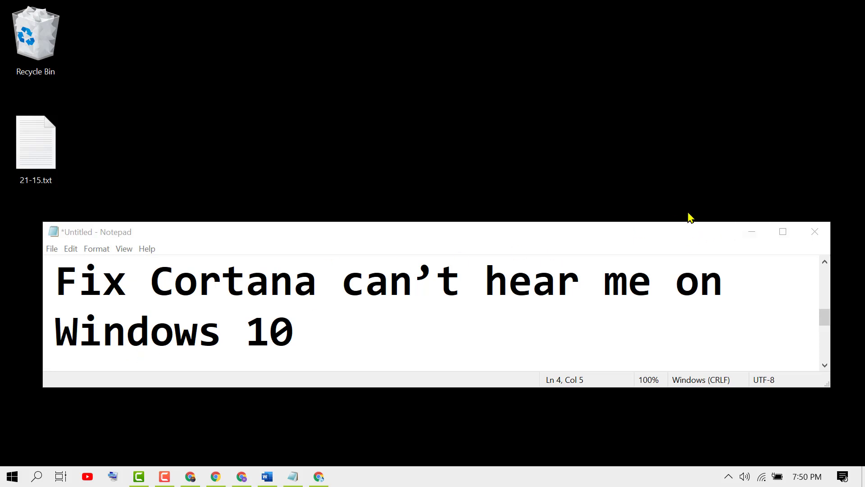
Step: Minimize Notepad and open the Privacy section of Windows Settings from the Start menu
click(752, 233)
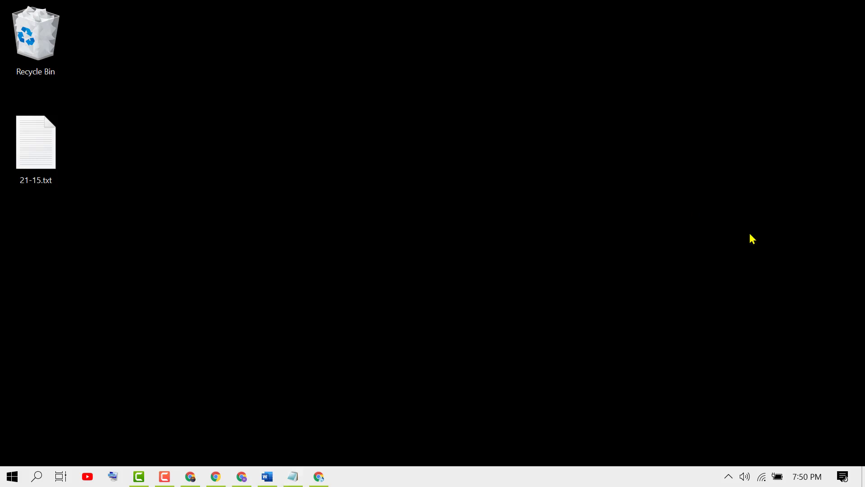
click(13, 477)
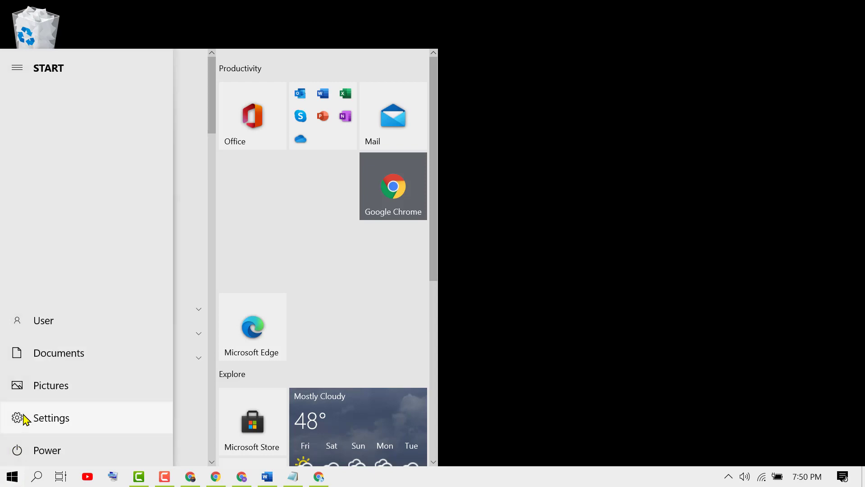
click(51, 420)
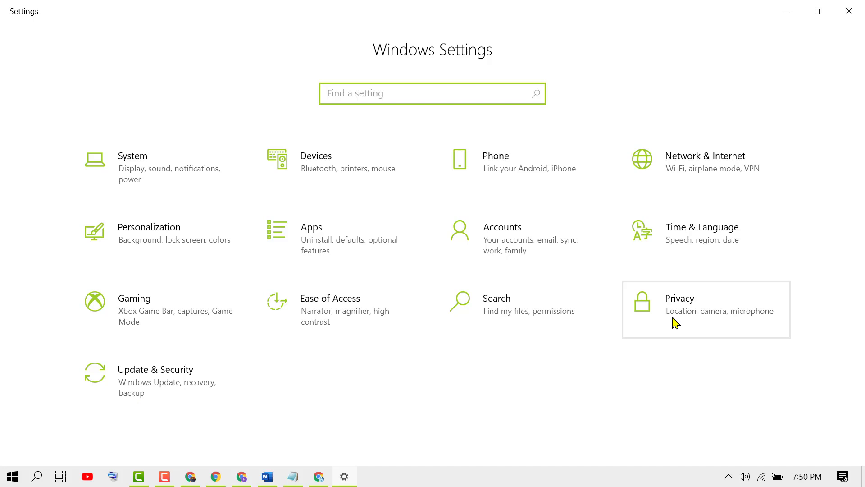
click(680, 302)
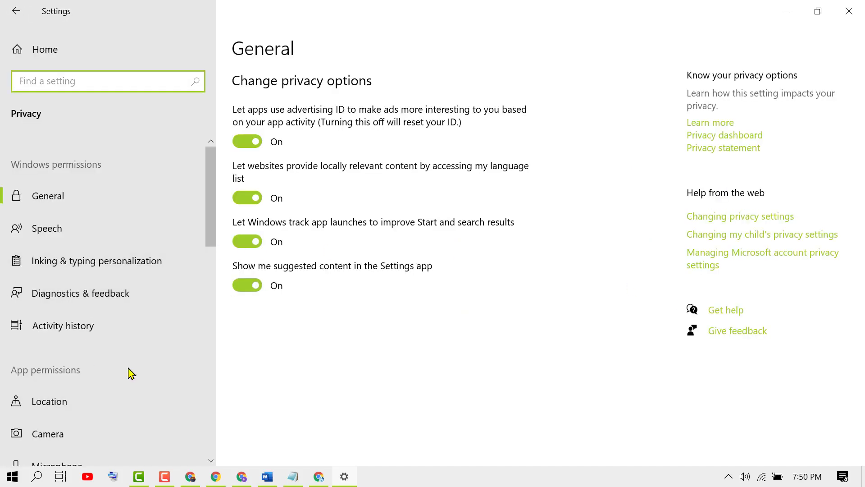
scroll(129, 372, down, 2)
scroll(129, 372, down, 3)
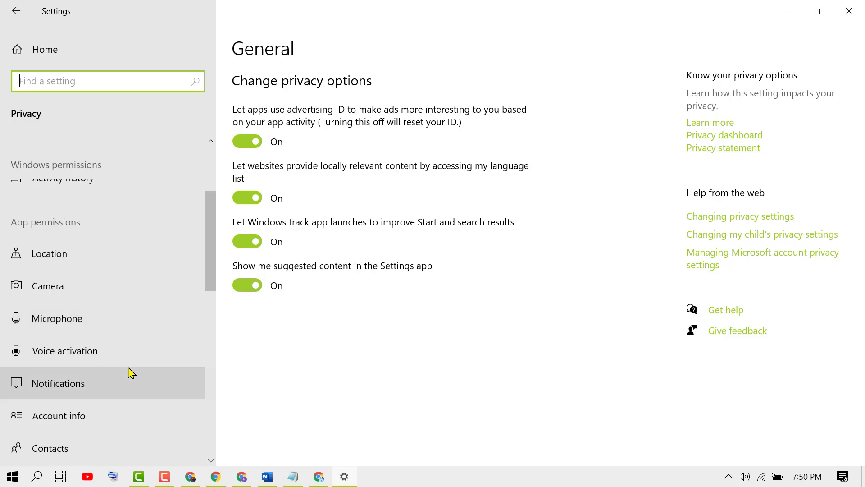
click(80, 327)
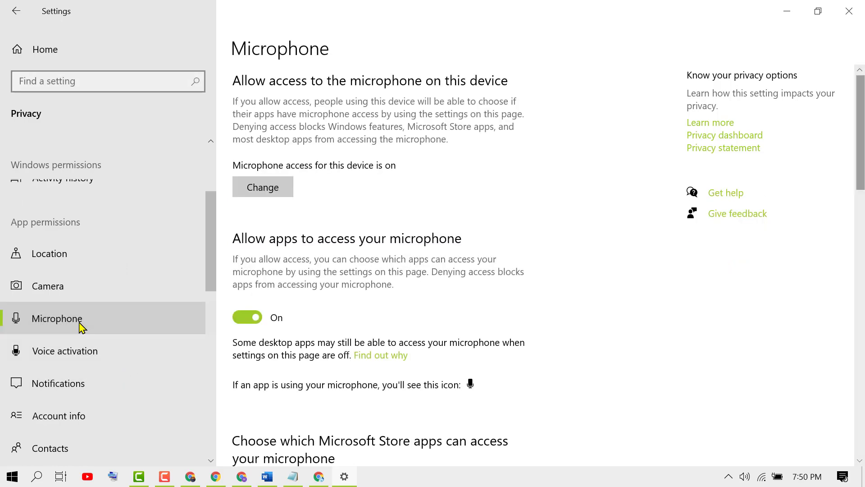
click(264, 190)
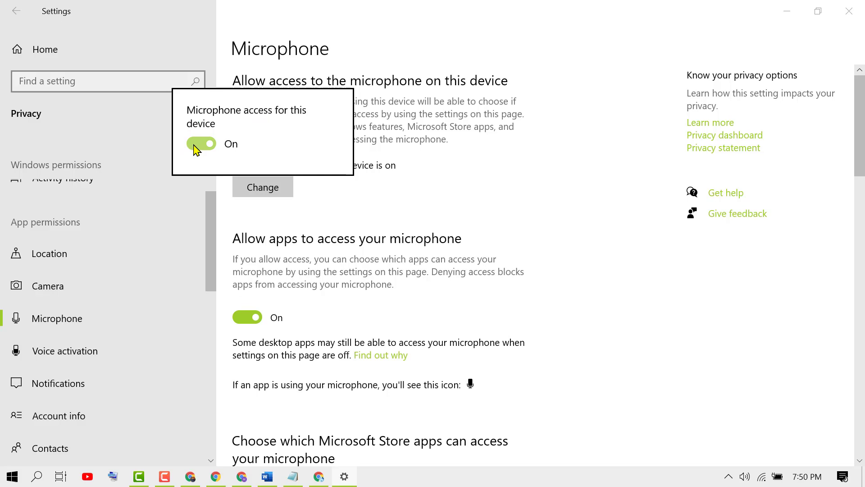
Step: Dismiss the microphone popup, toggle Cortana's microphone access off and back on, then close Settings
click(450, 259)
scroll(451, 259, down, 3)
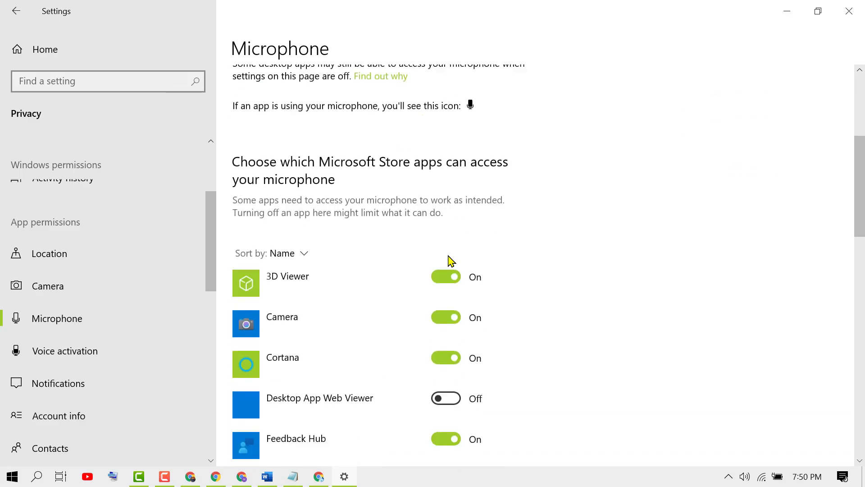
scroll(450, 260, down, 3)
scroll(450, 259, down, 1)
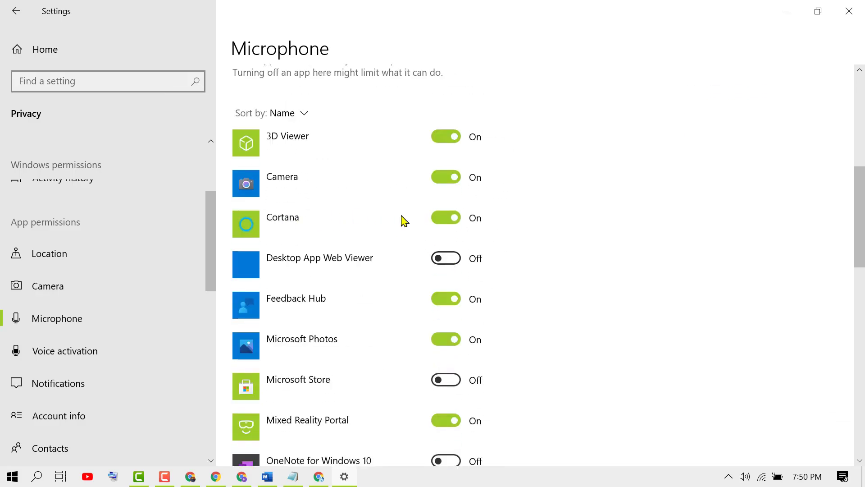
click(439, 223)
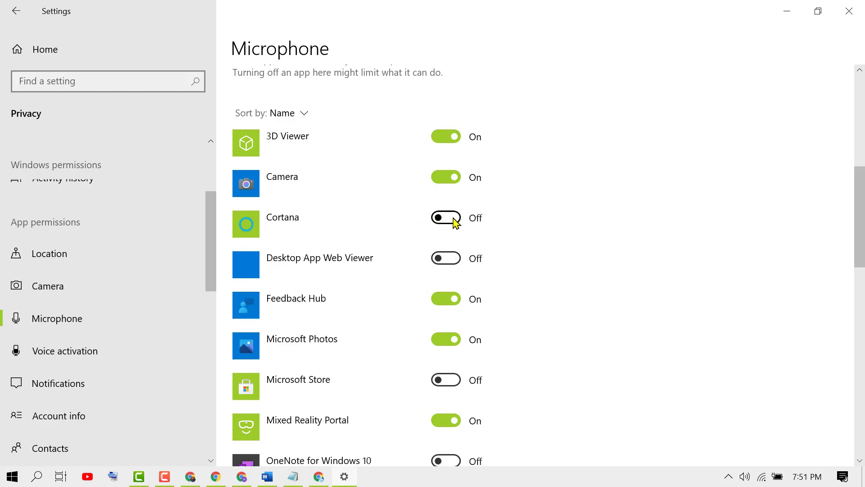
click(454, 222)
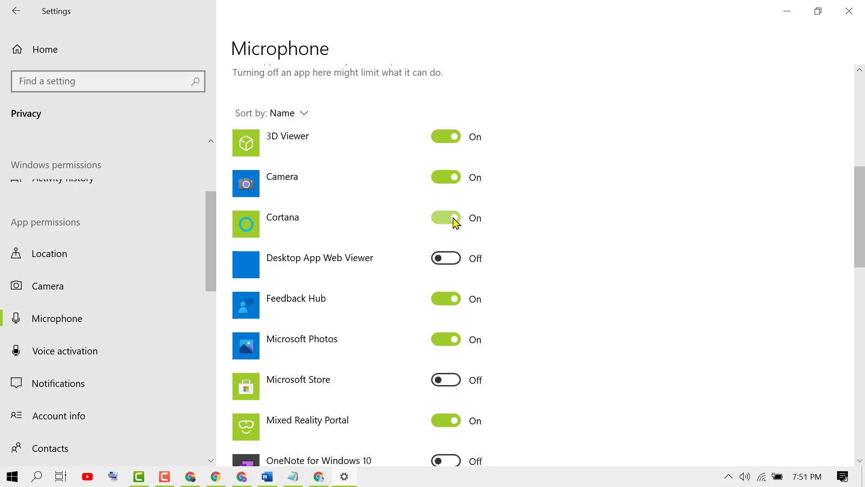
click(849, 11)
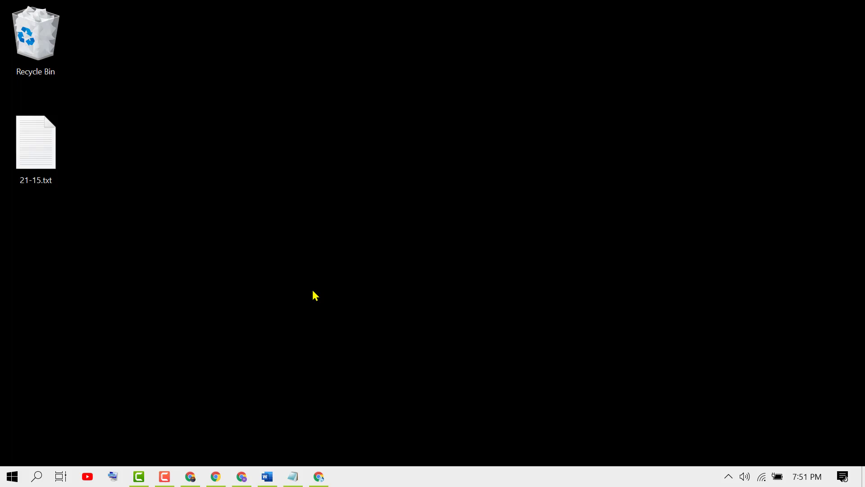
Step: Search Windows for 'mmsys.cpl', fixing a mistyped comma to a period
click(38, 477)
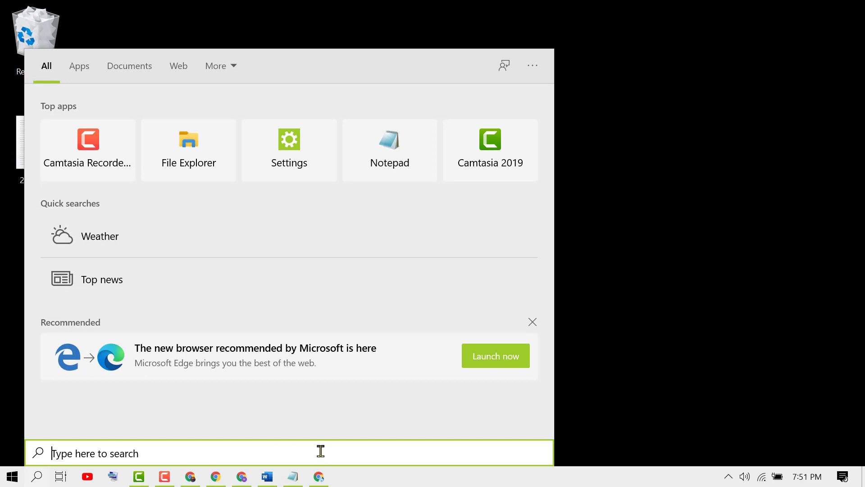
text(mmsy)
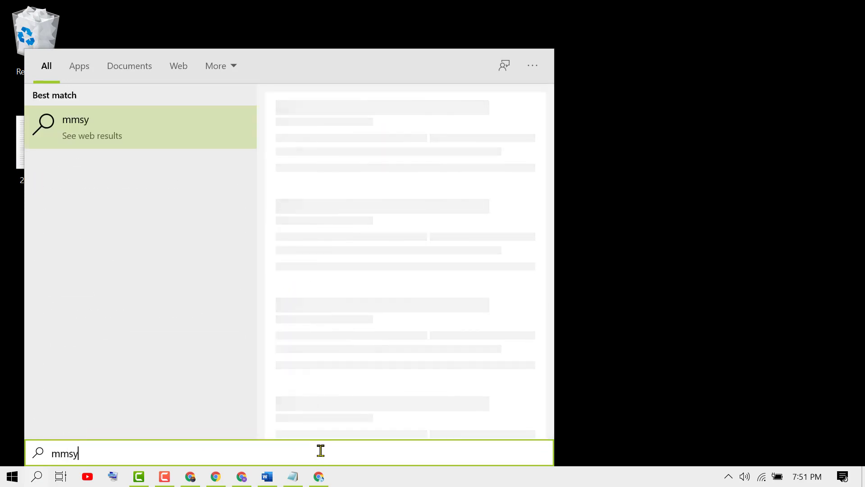
text(s,)
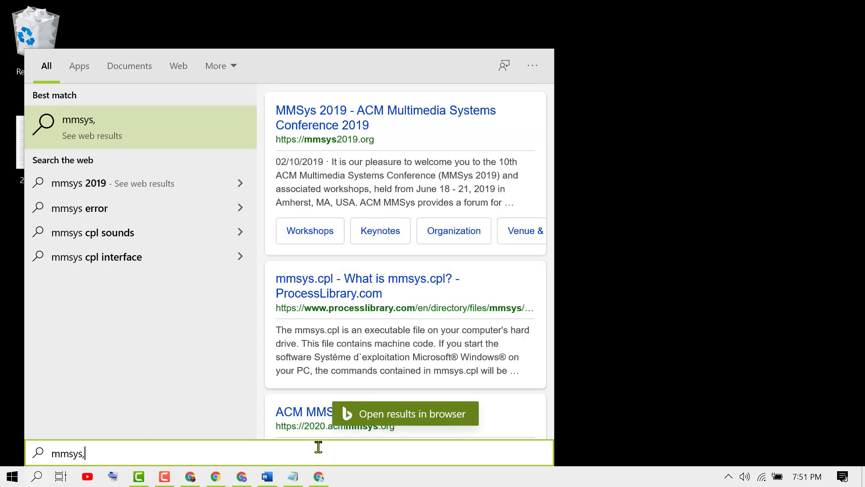
key(BackSpace)
text(.)
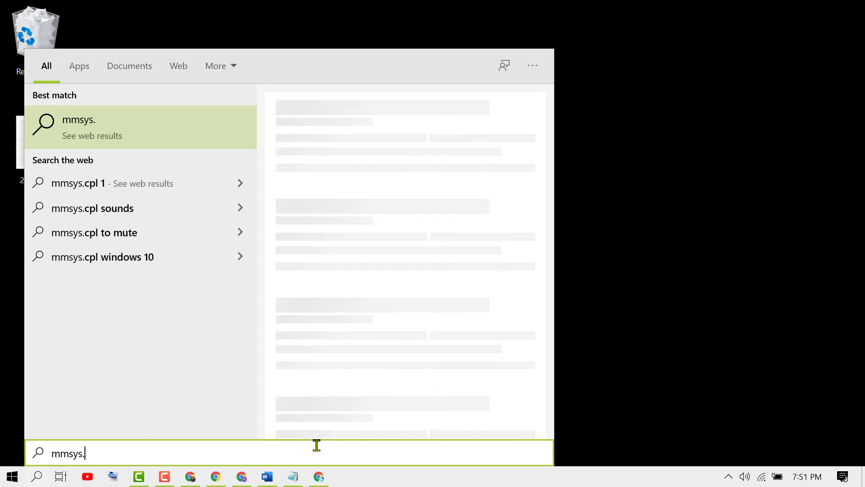
text(cp)
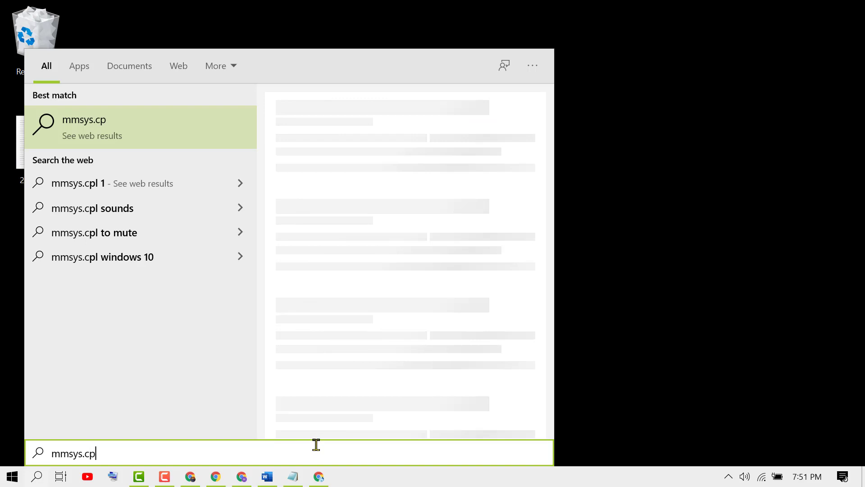
text(l)
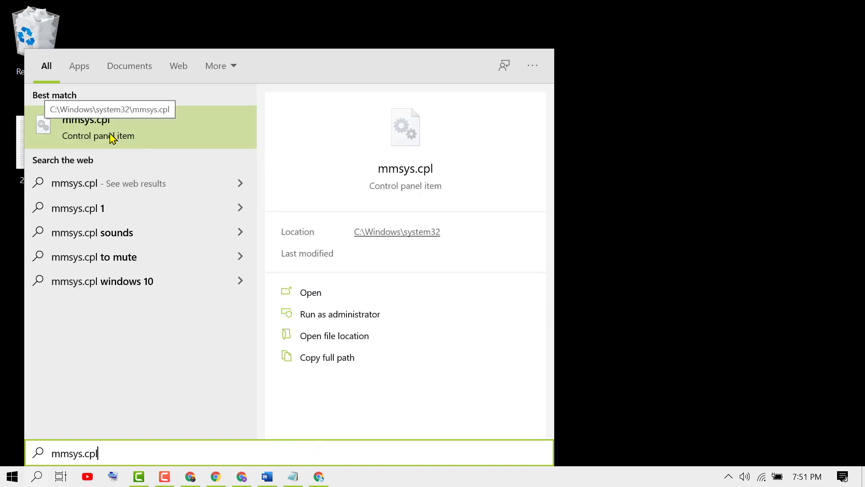
Step: Open the mmsys.cpl Sound dialog and show its Recording devices with Microphone Array's options
click(110, 137)
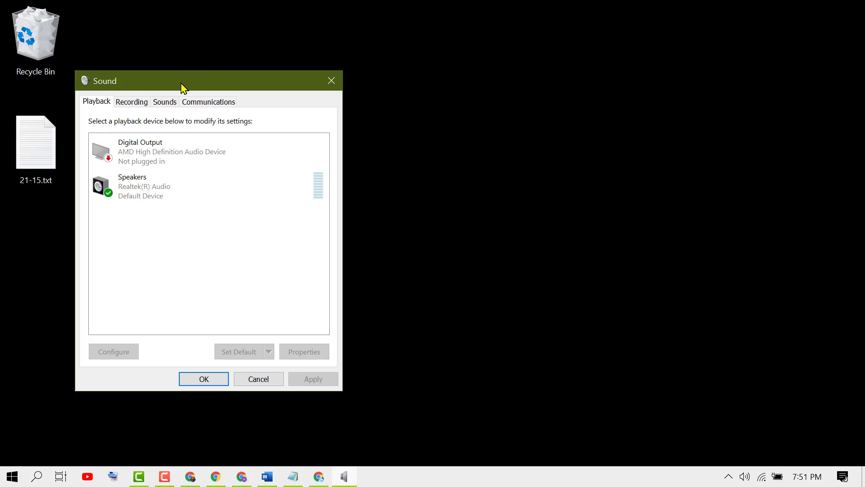
drag(182, 87, 287, 105)
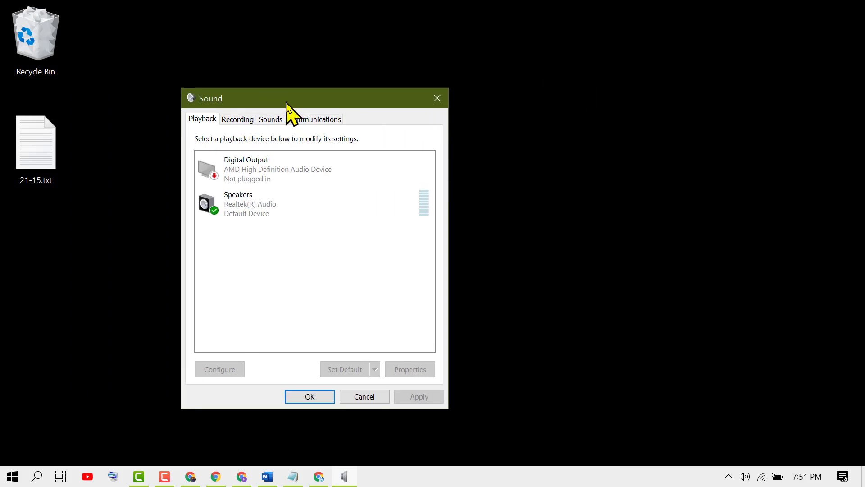
click(235, 123)
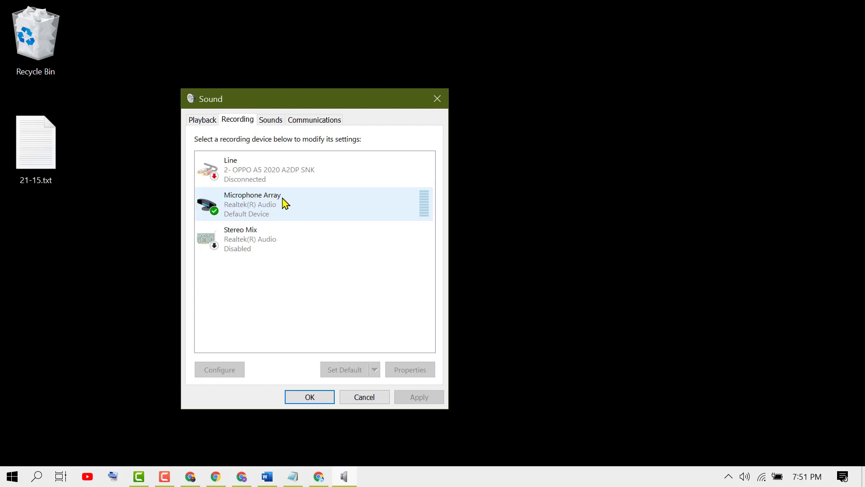
right_click(247, 206)
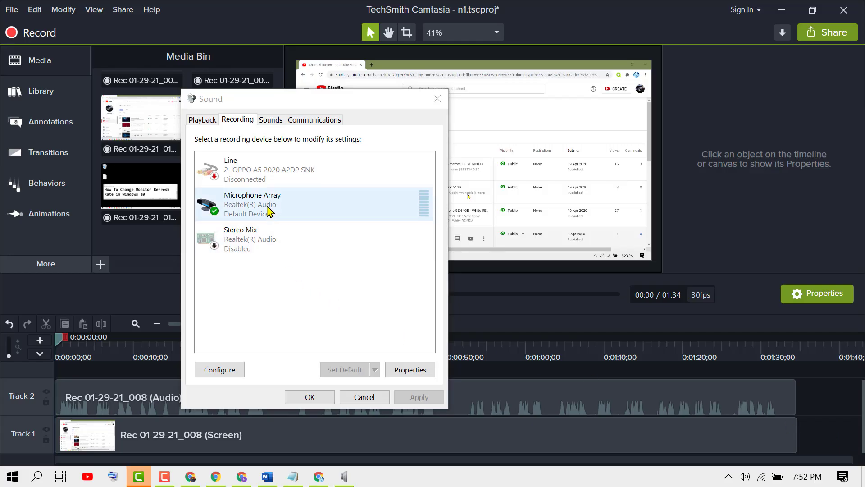
Step: Set the Microphone Array level to 98 in its properties and confirm both dialogs
right_click(274, 204)
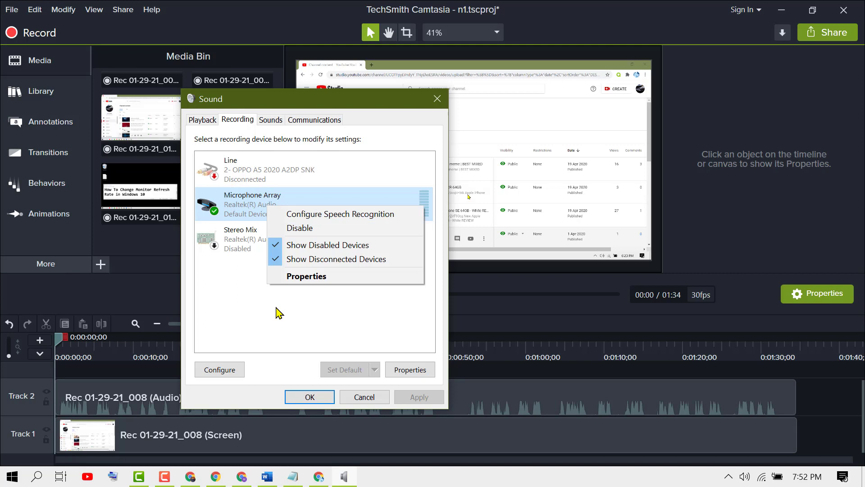
double_click(270, 202)
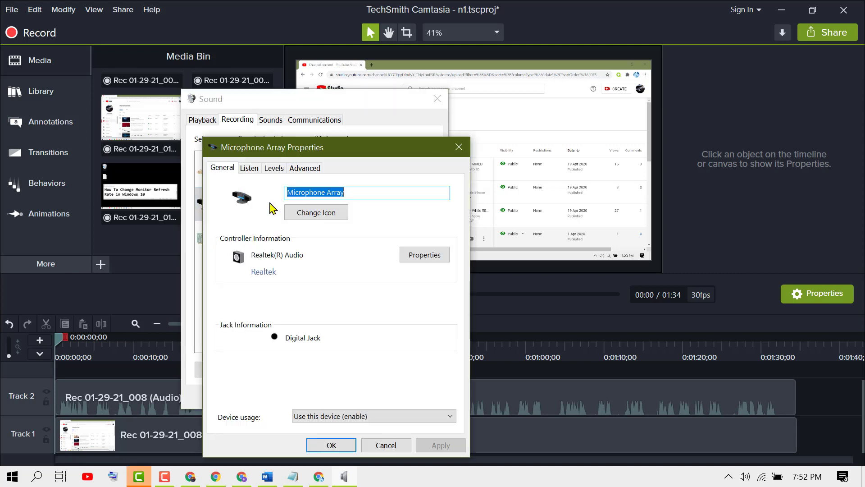
click(274, 169)
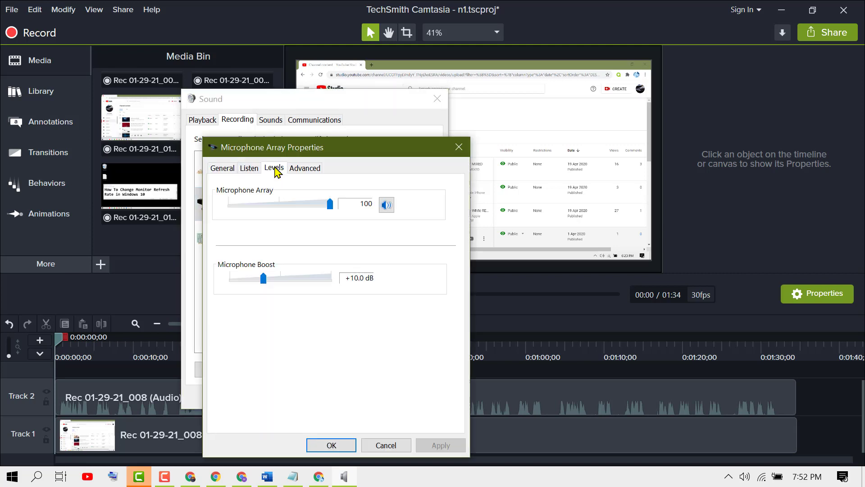
drag(331, 212, 327, 209)
click(336, 445)
click(310, 397)
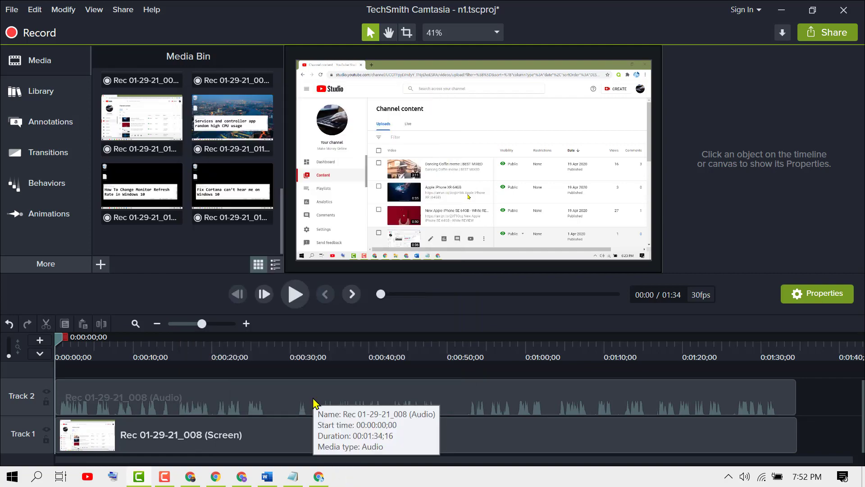